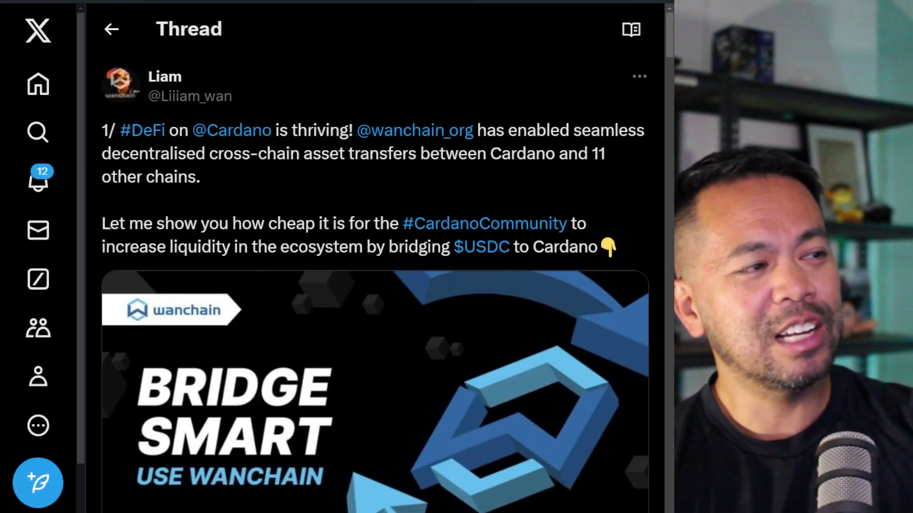
Step: Scroll down the Wanchain thread and view the Cardano routes-and-assets chart full-size
scroll(375, 285, "down", 3)
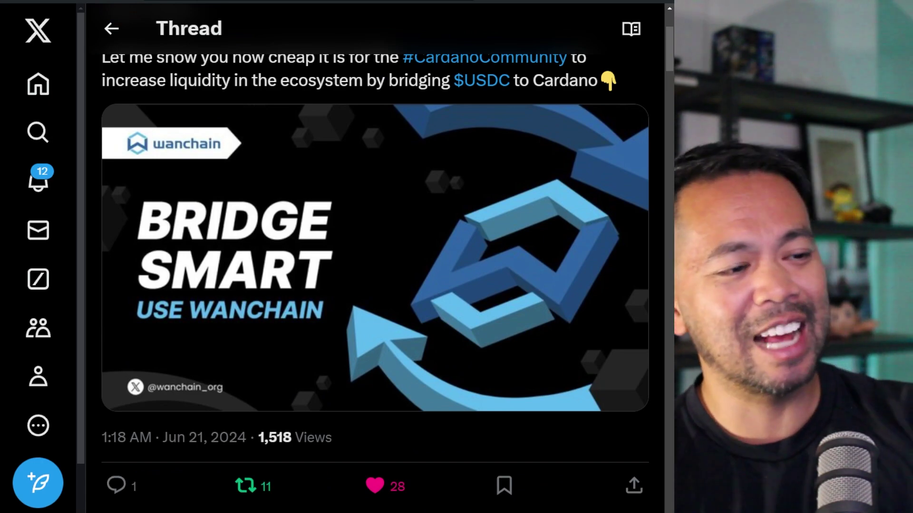
scroll(375, 281, "down", 15)
scroll(523, 312, "down", 5)
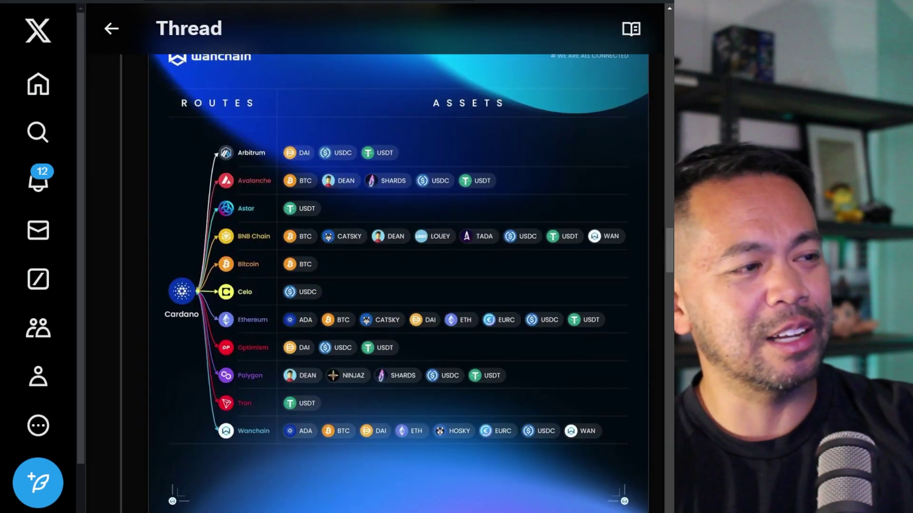
left_click(523, 312)
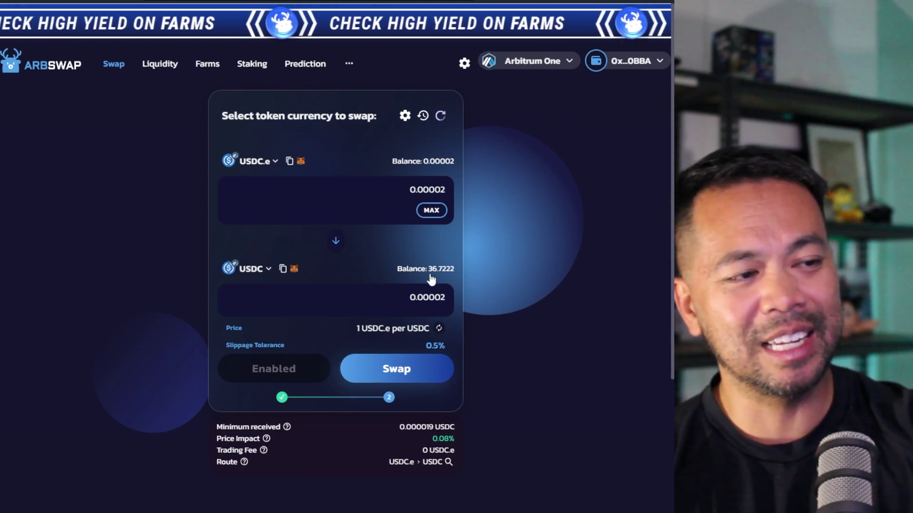
Step: Highlight the 36.7222 USDC balance in ArbSwap after swapping USDC.e to USDC
left_click_drag(436, 275, 457, 271)
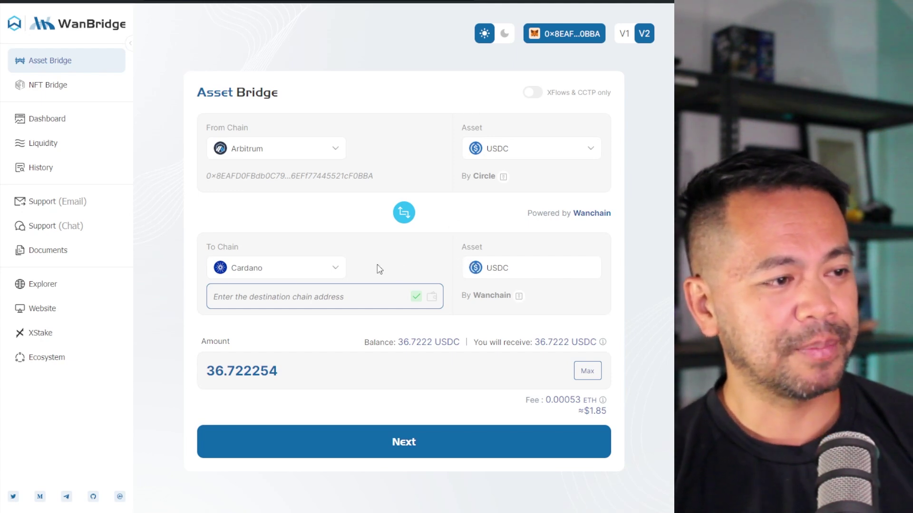
Step: Paste the Cardano destination address and submit the 36.722254 USDC bridge transfer
left_click(283, 293)
key("ctrl+v")
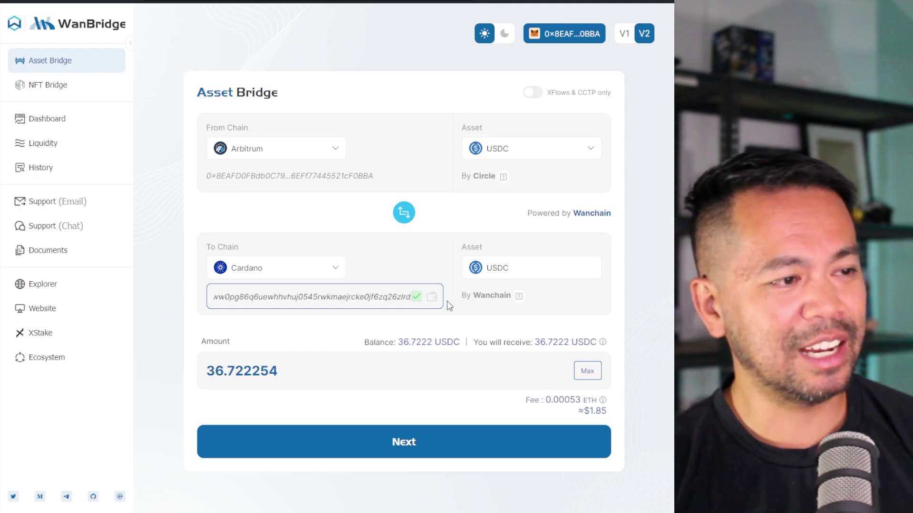
left_click(359, 366)
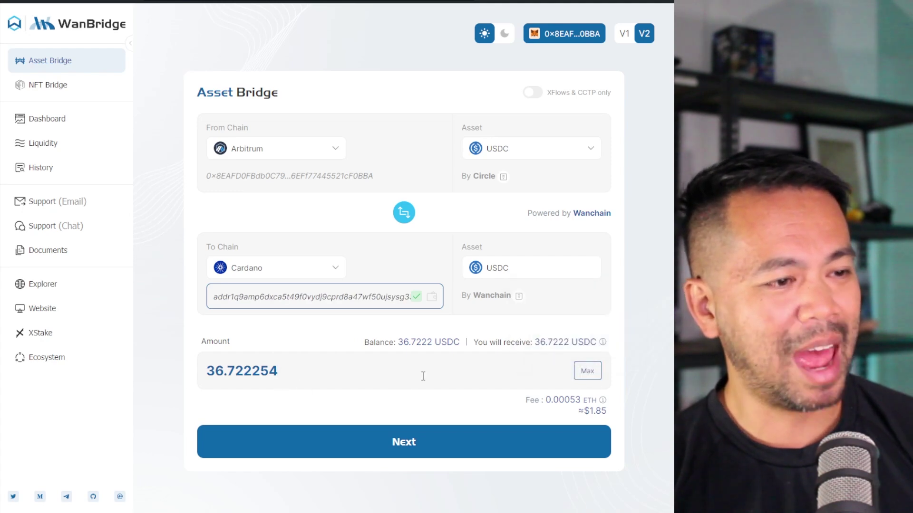
left_click_drag(207, 374, 227, 375)
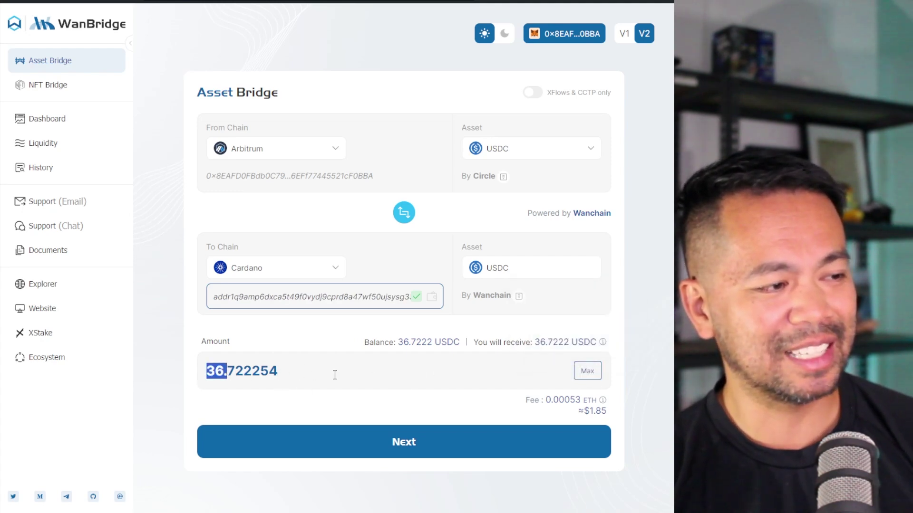
key("Return")
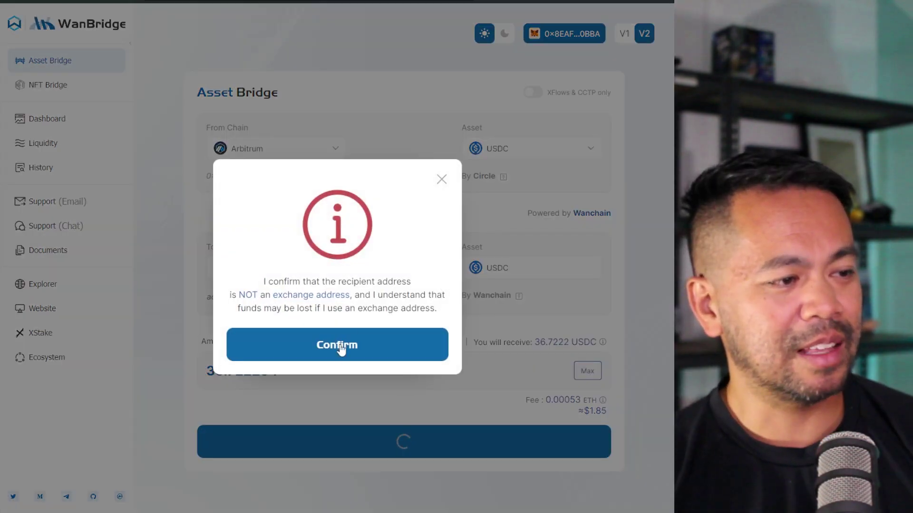
Step: Confirm the non-exchange address warning and transfer summary, then approve it in MetaMask
left_click(340, 347)
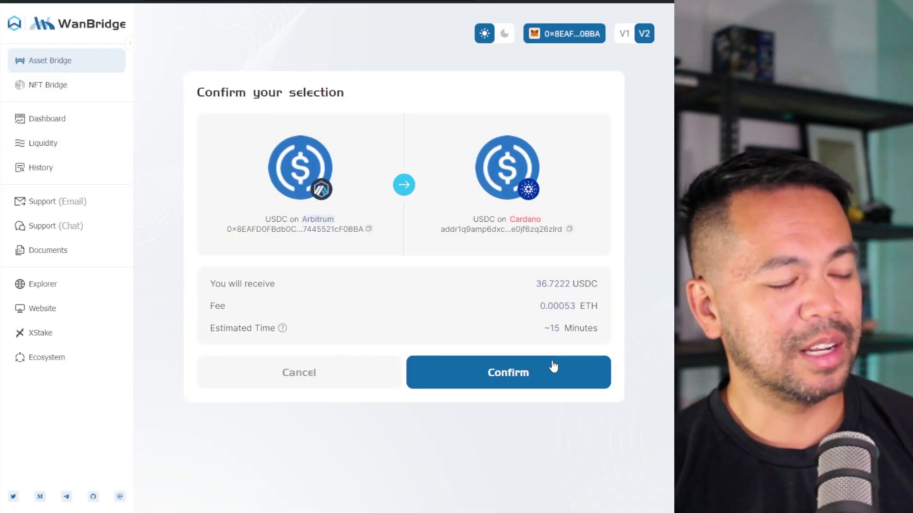
left_click(484, 385)
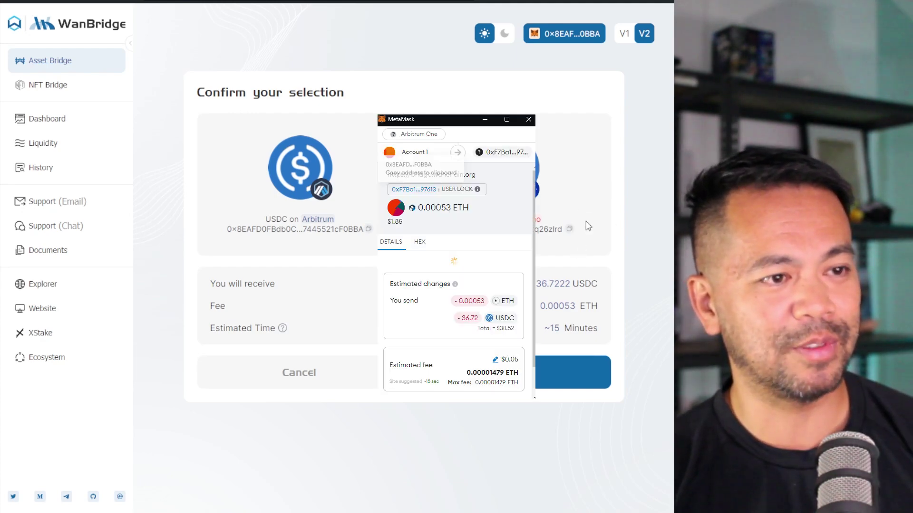
left_click(609, 289)
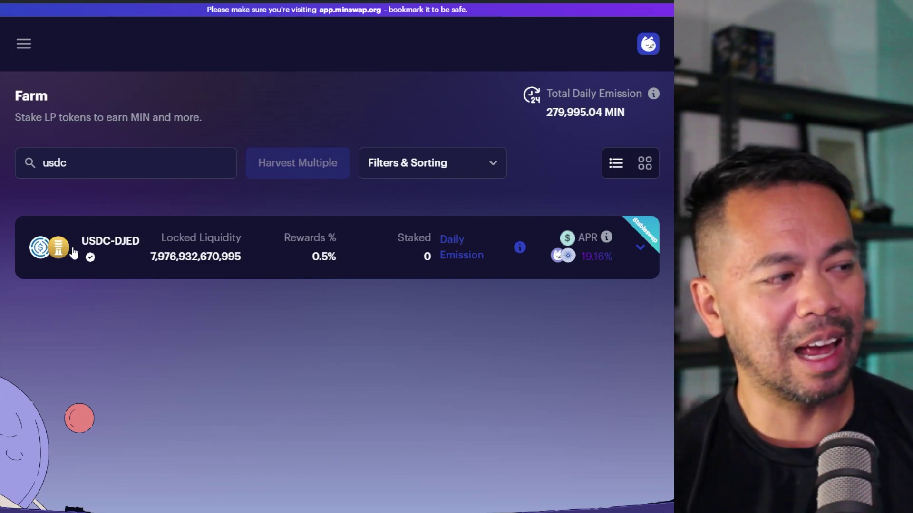
mouse_move(58, 253)
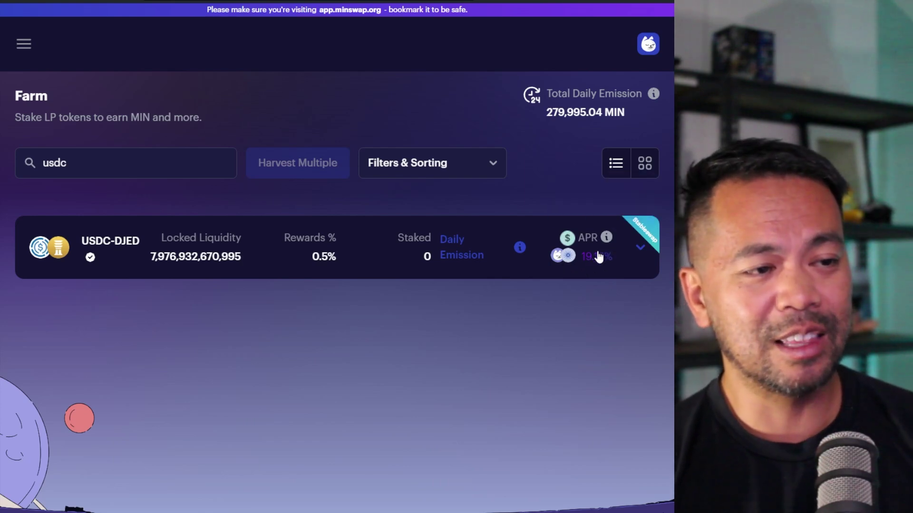
mouse_move(608, 246)
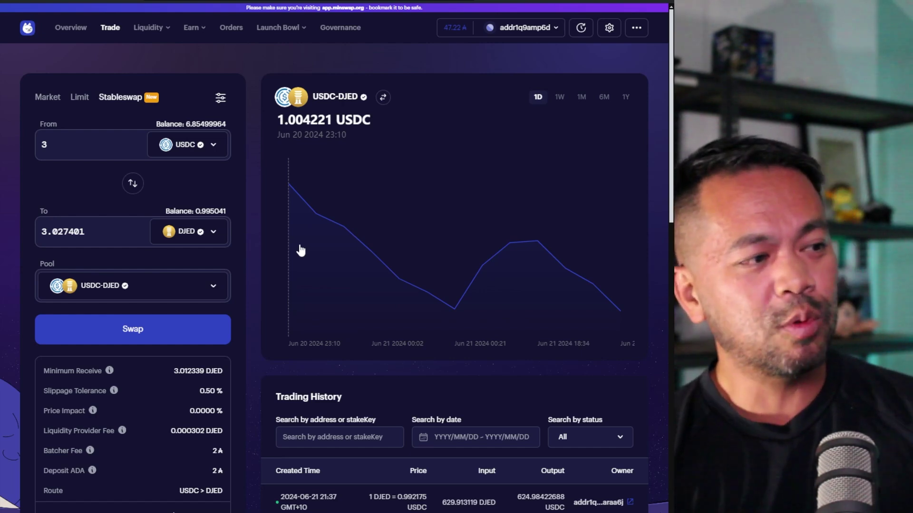
Step: Swap 3 USDC for about 3.027401 DJED on the Stableswap tab and sign it
left_click(94, 145)
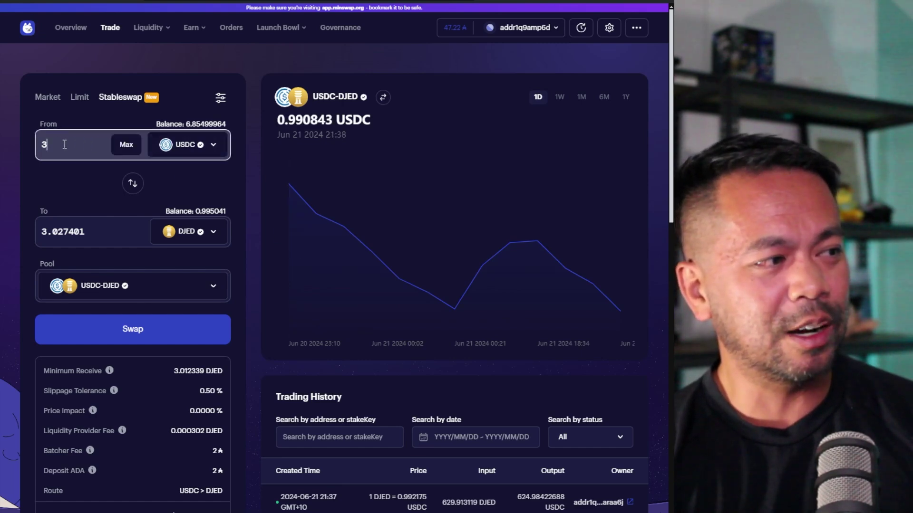
left_click(98, 235)
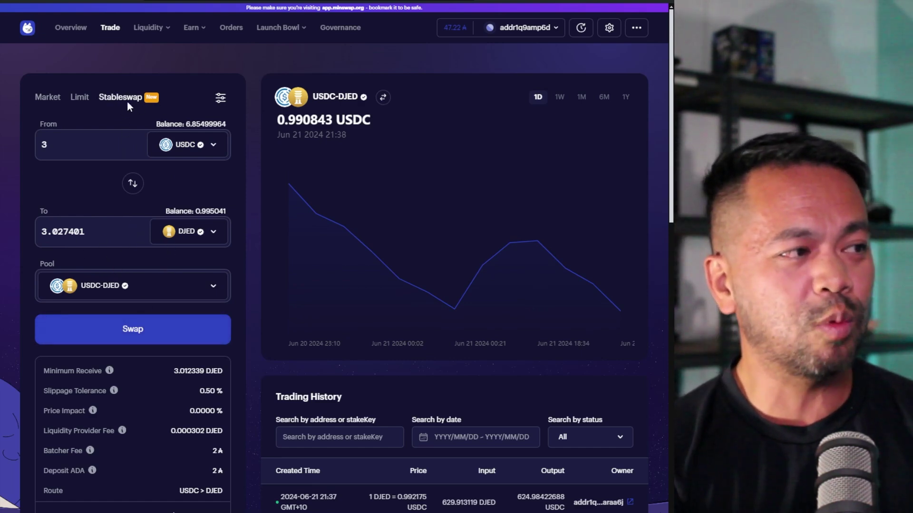
left_click(137, 332)
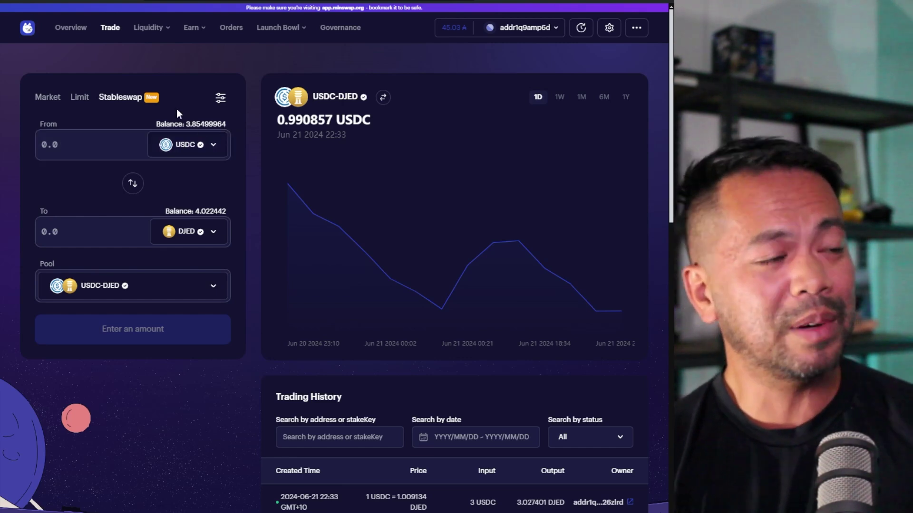
double_click(127, 95)
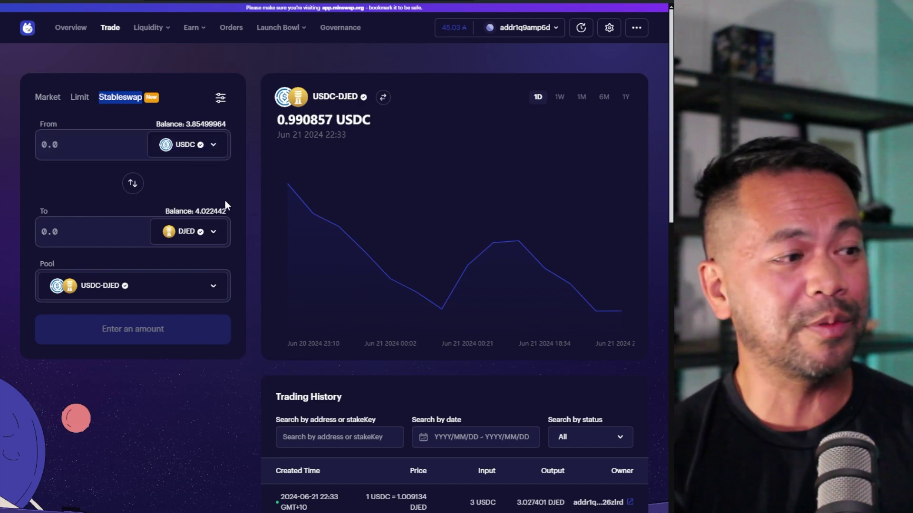
Step: Go to Earn > Farm and filter by 'usdc' to expand the USDC-DJED farm
left_click(193, 30)
left_click(178, 54)
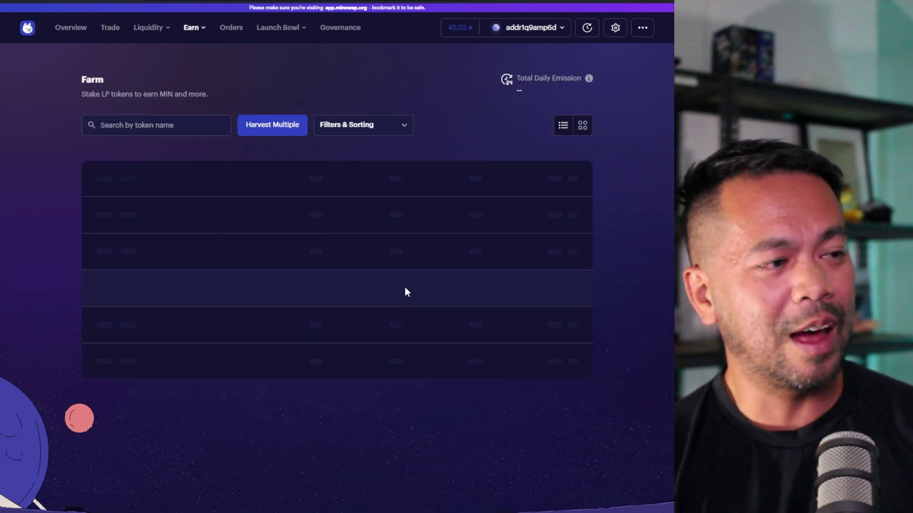
left_click(194, 127)
type("usdc")
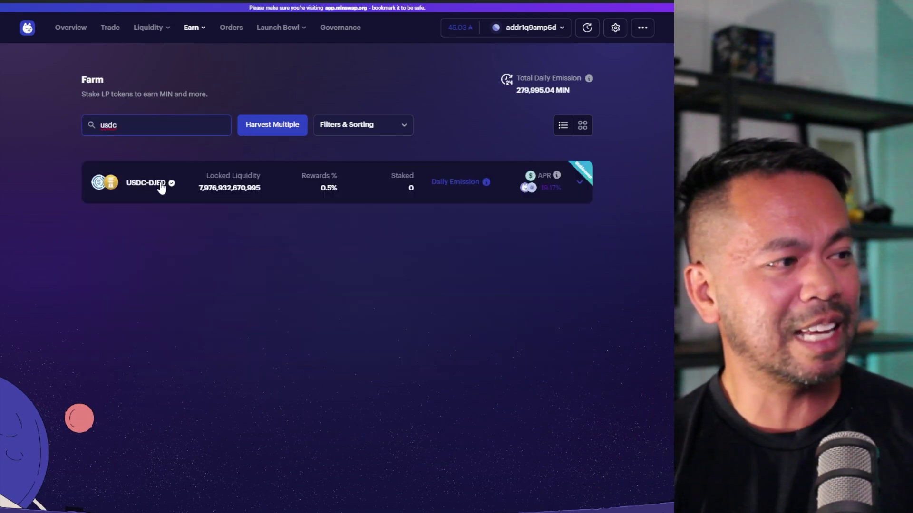
left_click(154, 186)
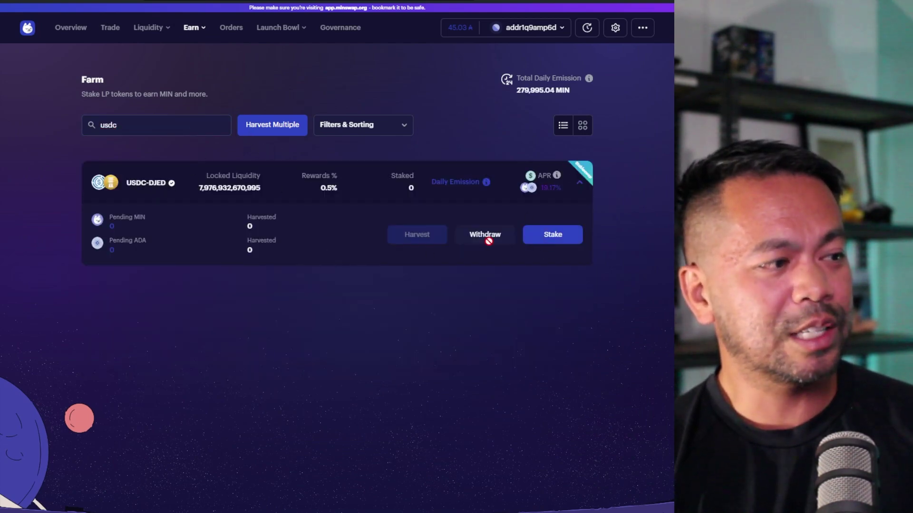
Step: Deposit 3 USDC and 3.317804 DJED into the USDC-DJED stableswap pool
left_click(549, 241)
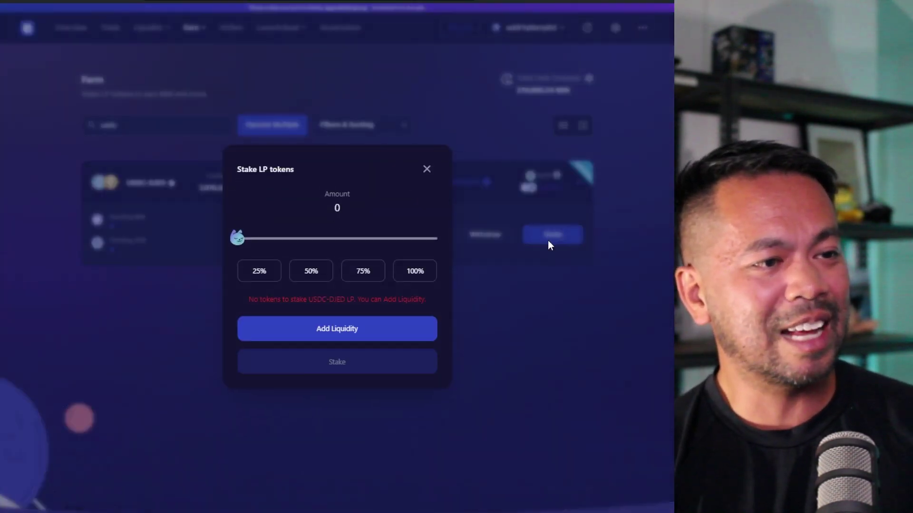
left_click(334, 338)
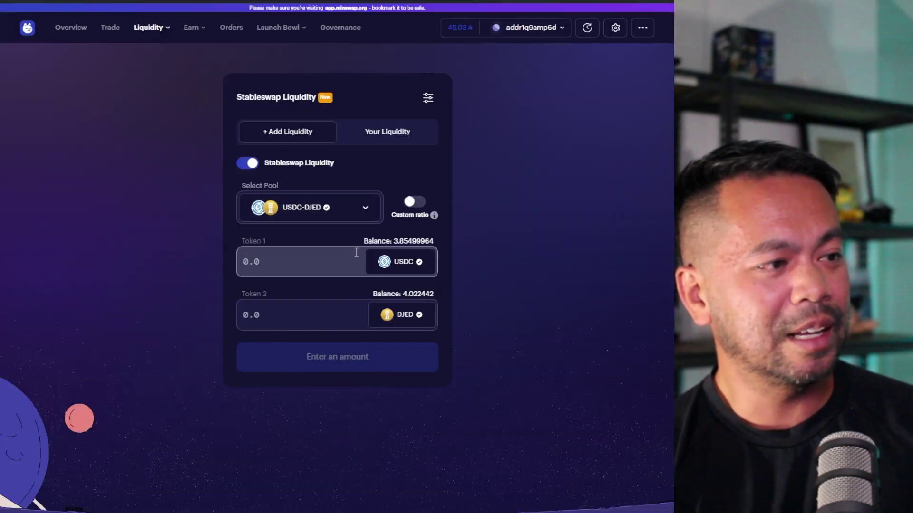
left_click(306, 267)
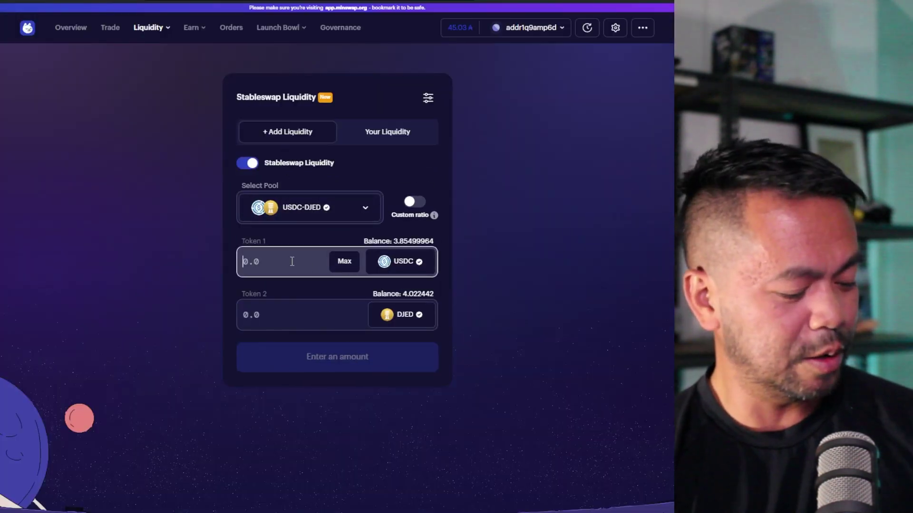
type("3")
left_click(298, 315)
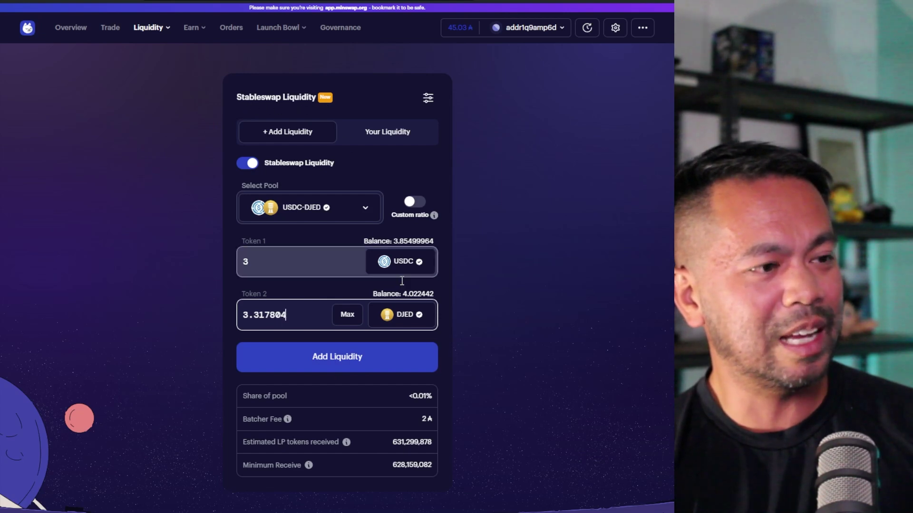
left_click(365, 360)
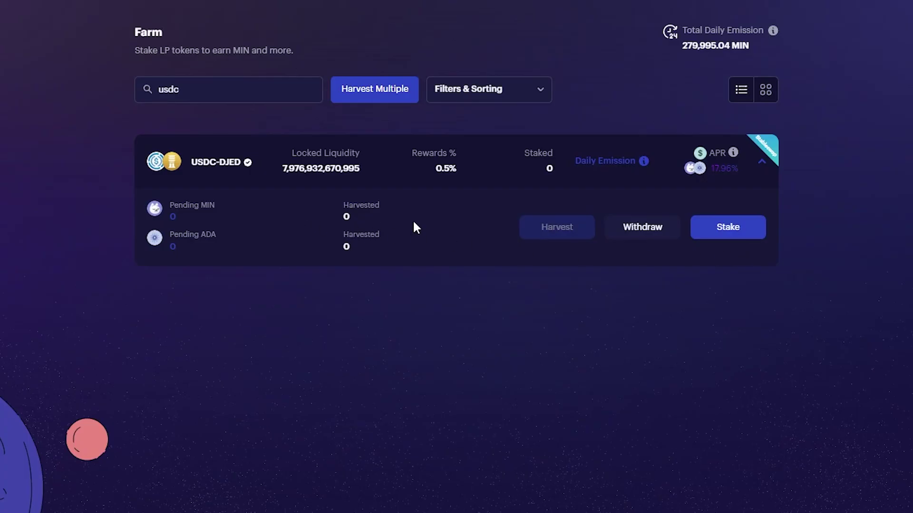
Step: Stake 100% (631,299,878) of the USDC-DJED LP tokens and sign in the wallet
left_click(726, 234)
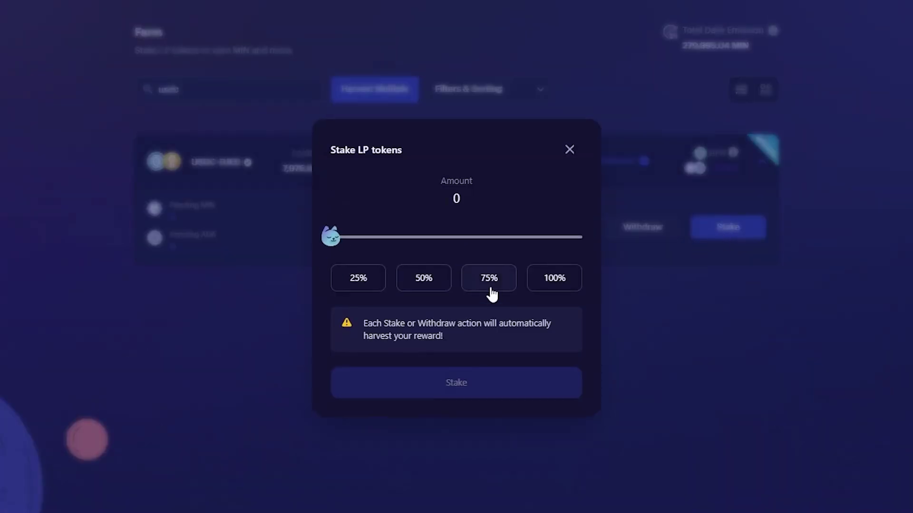
left_click(560, 283)
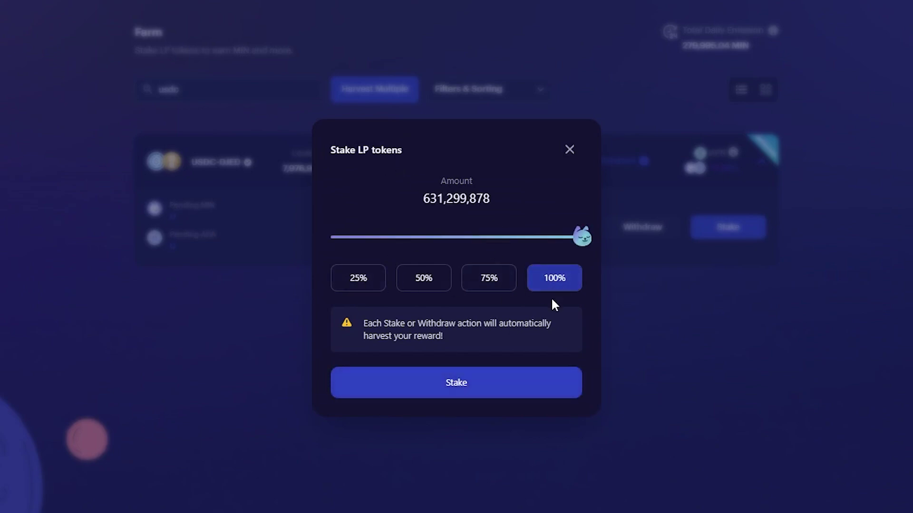
left_click(475, 392)
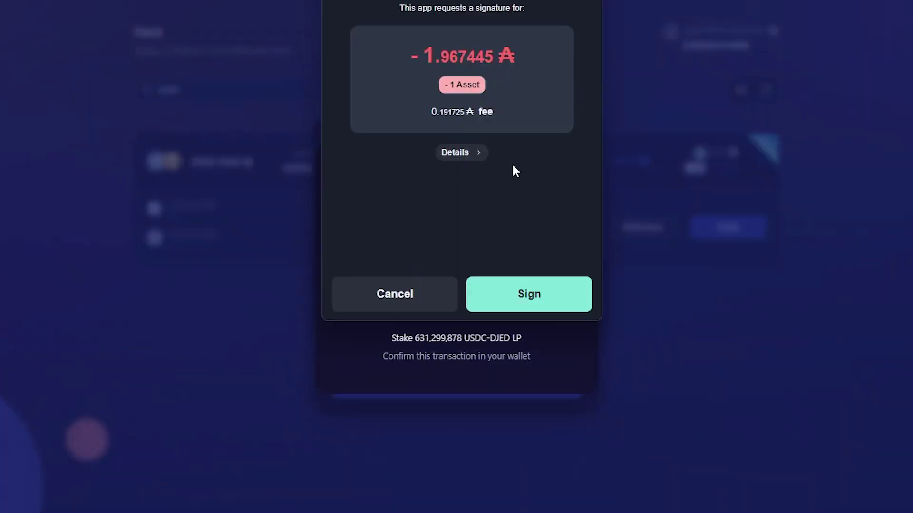
left_click(540, 291)
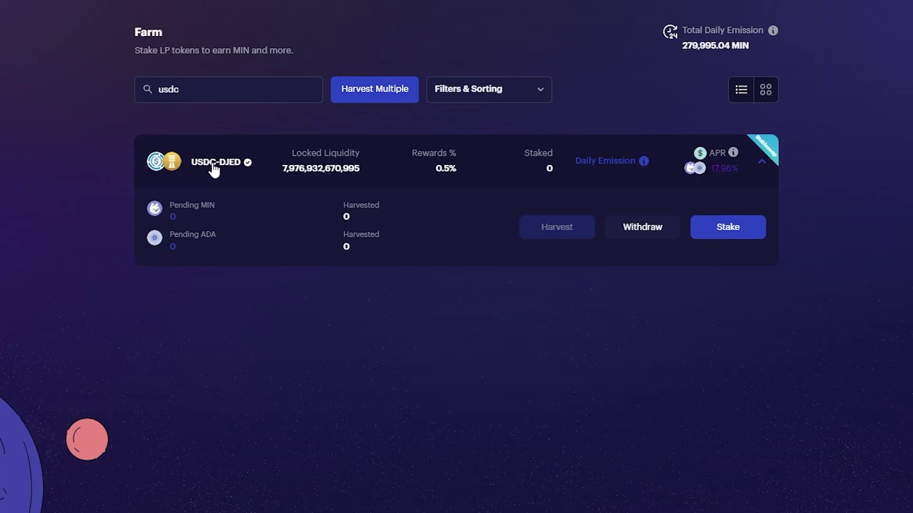